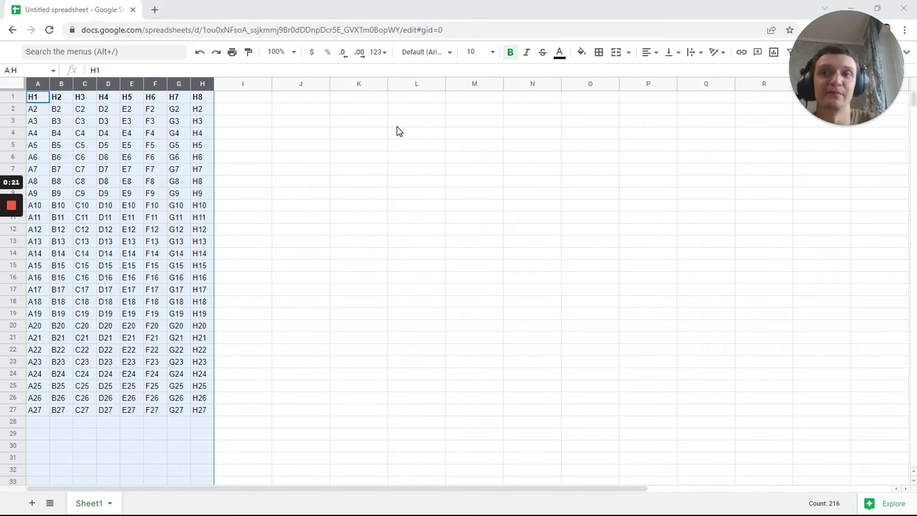
Start a FILTER formula in J1 with columns A:H as the source range
click(304, 101)
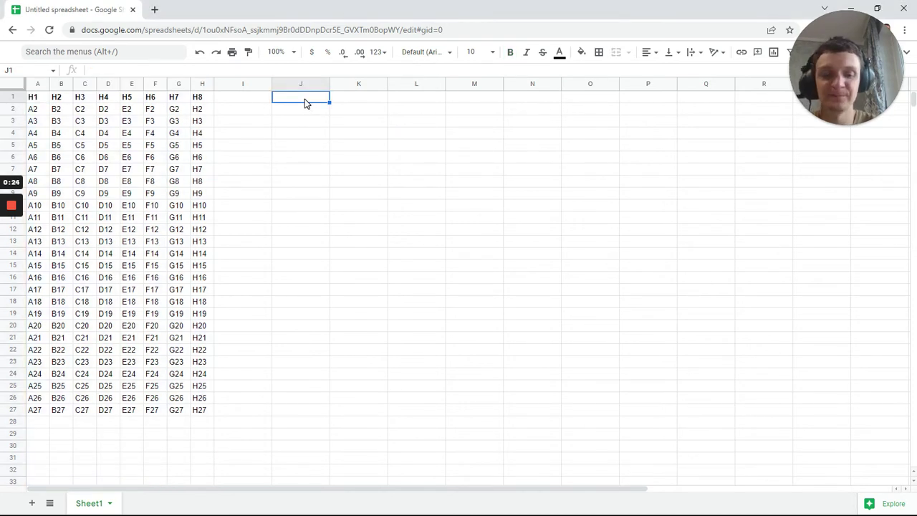
text(=FILTER()
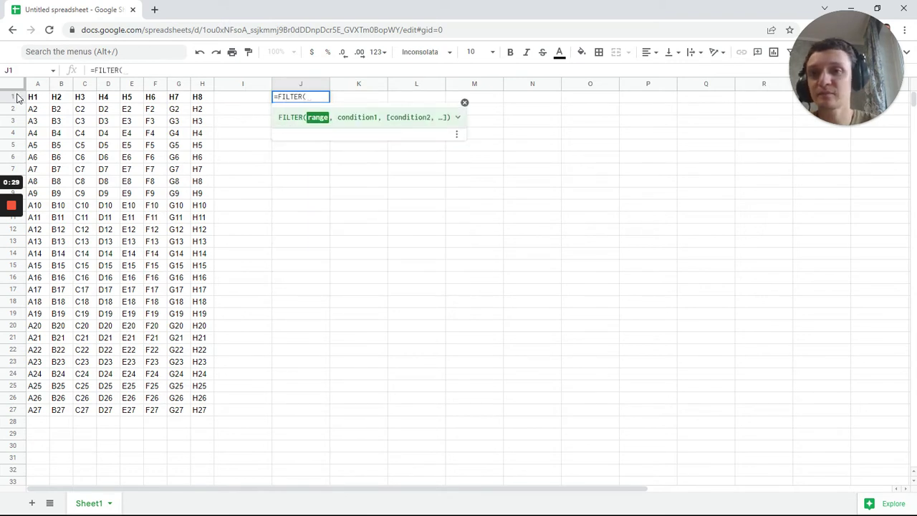
drag(38, 85, 203, 87)
click(124, 66)
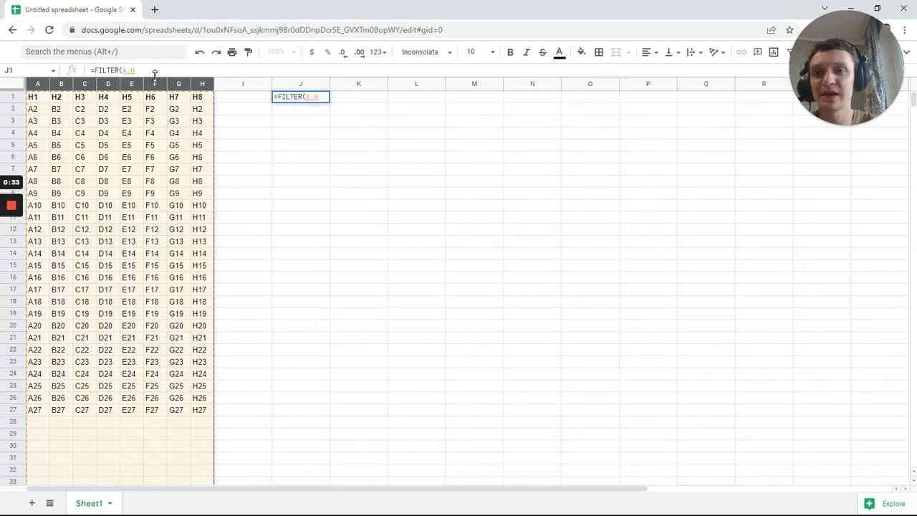
Add the condition ISEVEN(COLUMN(A1:H1)) so only even-numbered columns are kept
text(,)
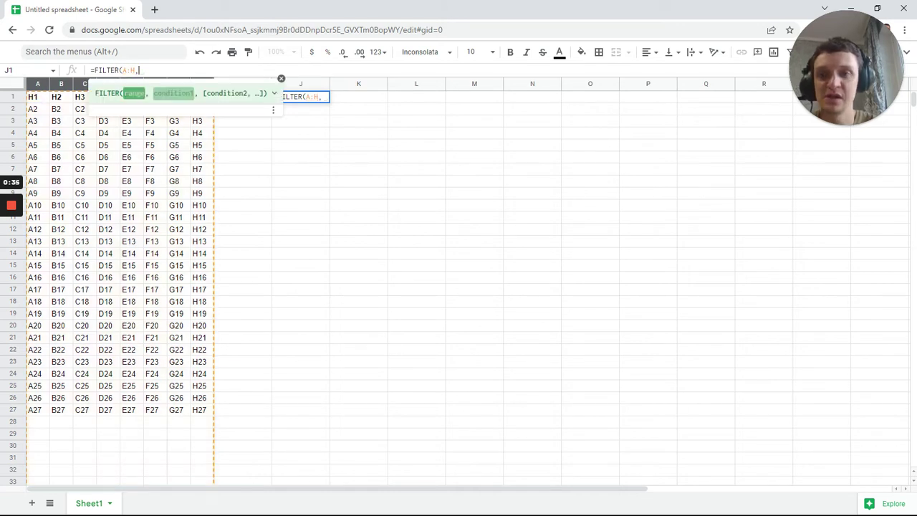
text(col)
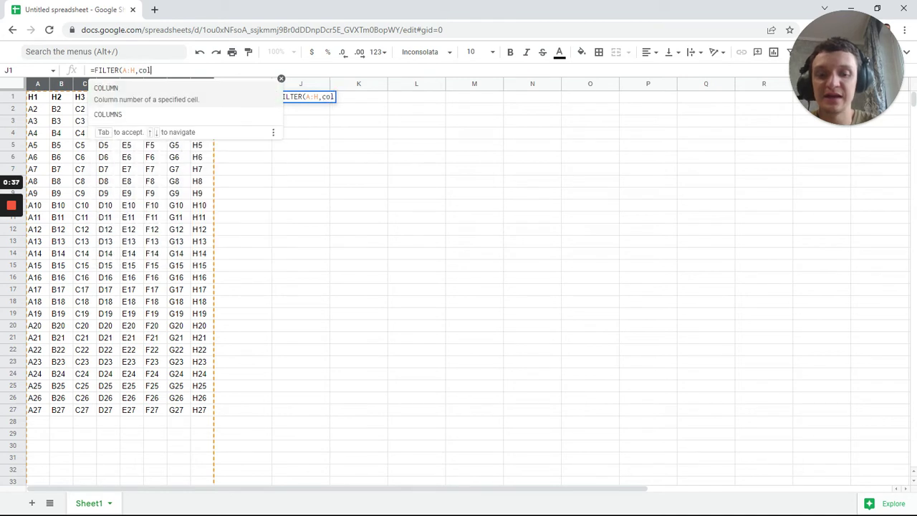
text(umn)
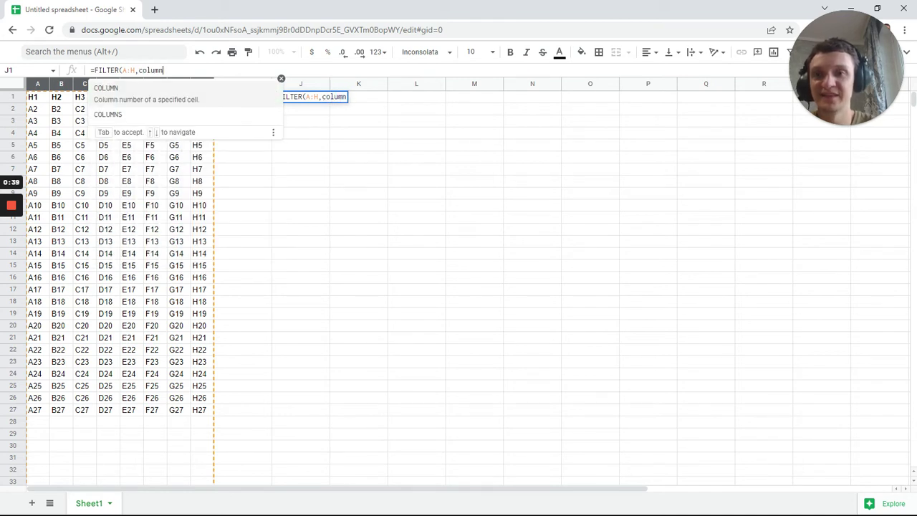
click(105, 91)
drag(41, 101, 201, 102)
text())
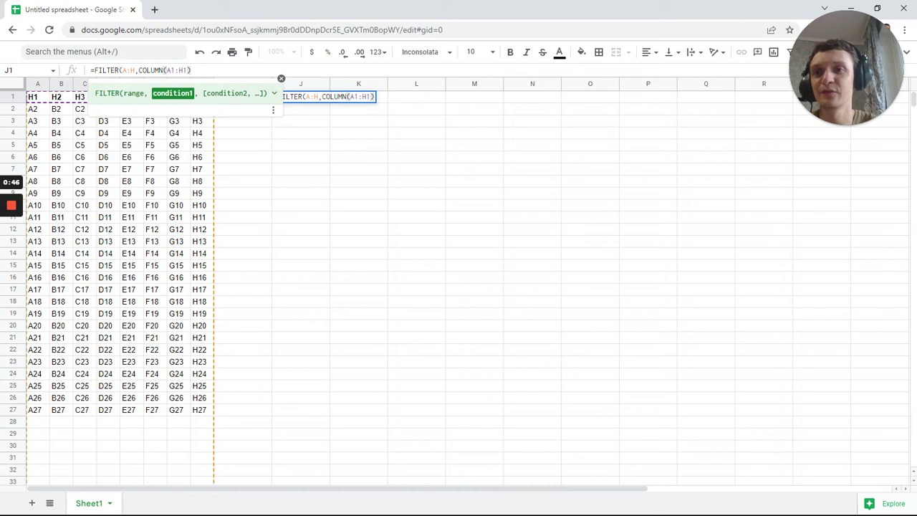
key(BackSpace)
key(BackSpace)
key(BackSpace)
key(BackSpace)
key(BackSpace)
key(BackSpace)
key(BackSpace)
key(BackSpace)
key(BackSpace)
key(BackSpace)
key(BackSpace)
key(BackSpace)
key(BackSpace)
text(i)
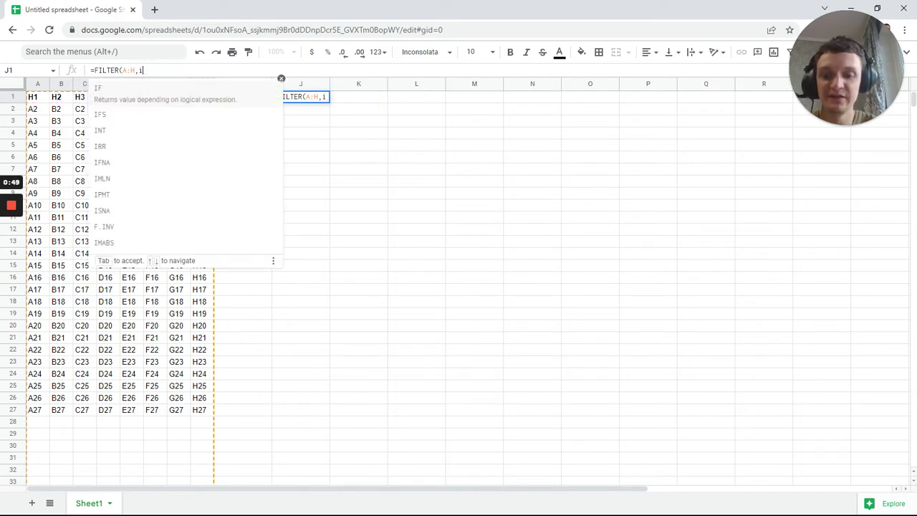
text(sev)
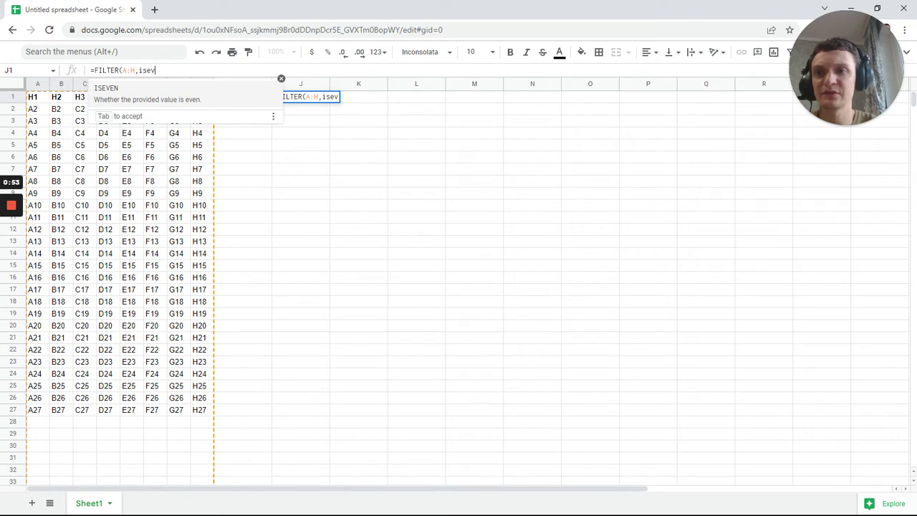
click(127, 94)
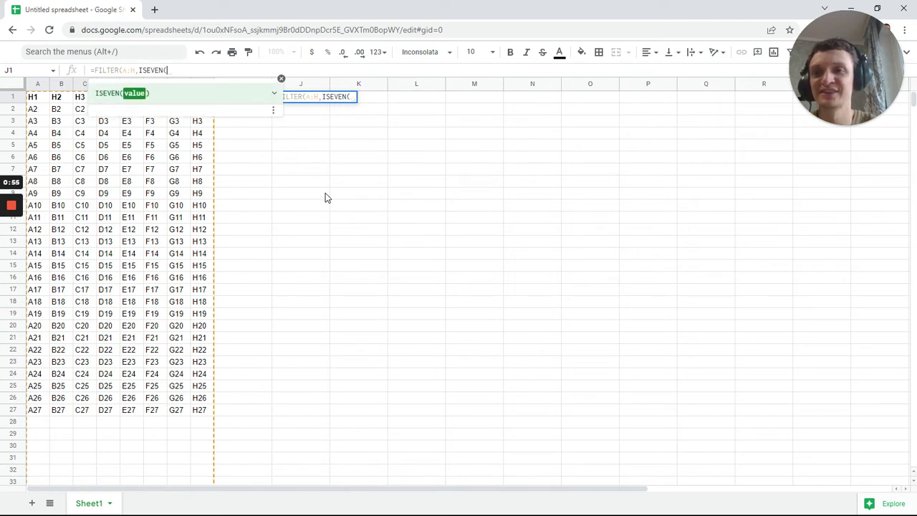
text(COLUMN(A1:H1))
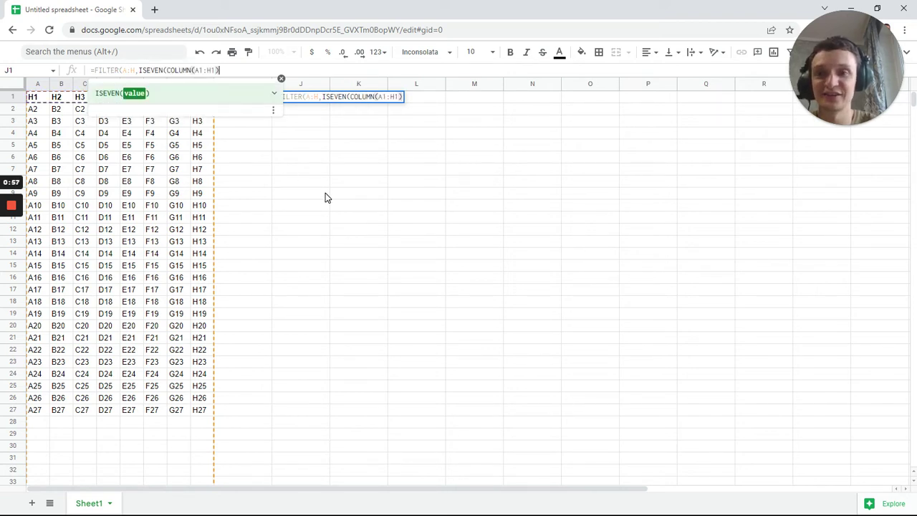
Enter the formula and compare J1's output against selected columns B, D, F and H
key(Return)
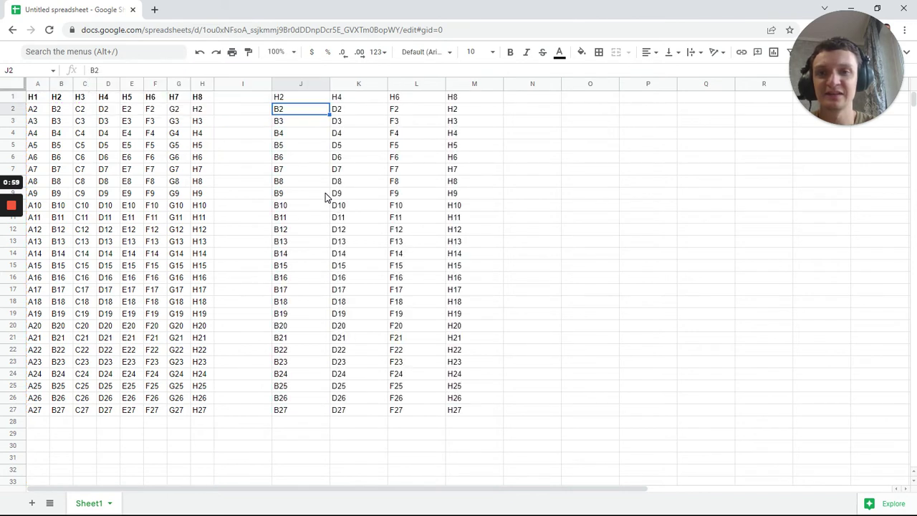
key(Up)
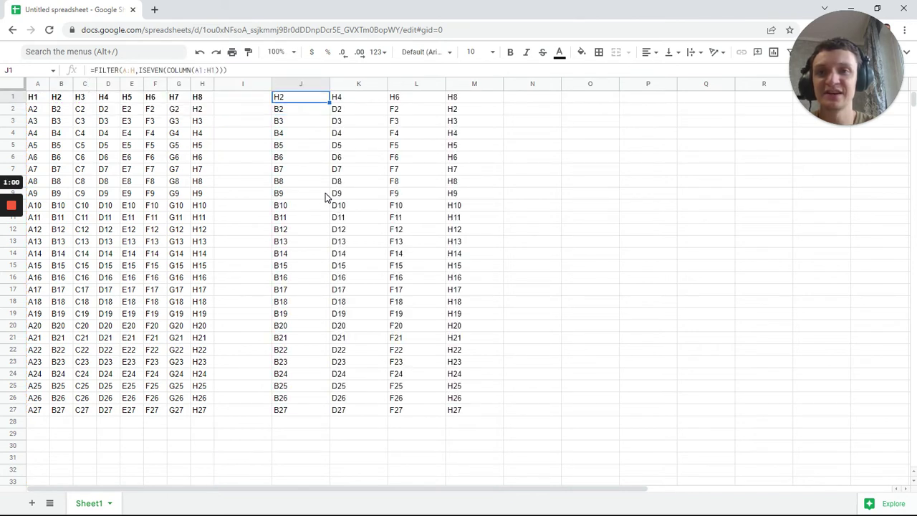
click(60, 84)
ctrl+click(107, 84)
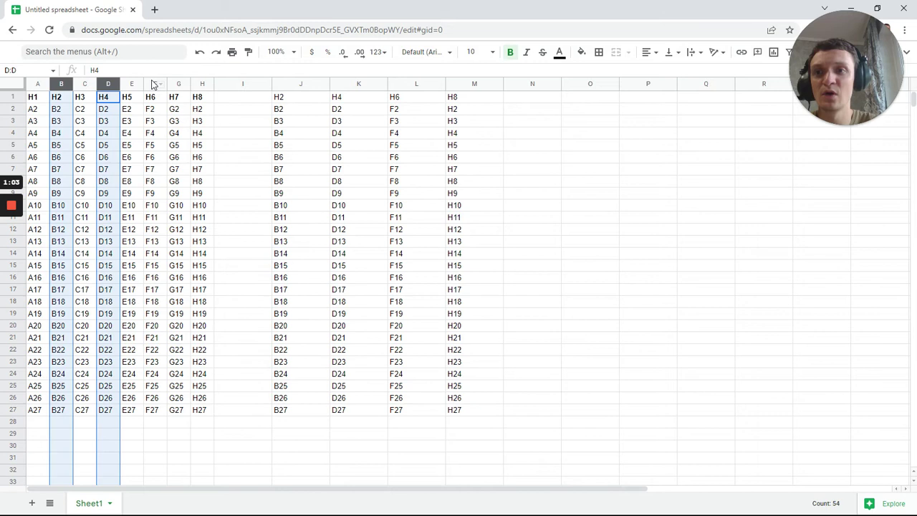
ctrl+click(155, 84)
ctrl+click(202, 84)
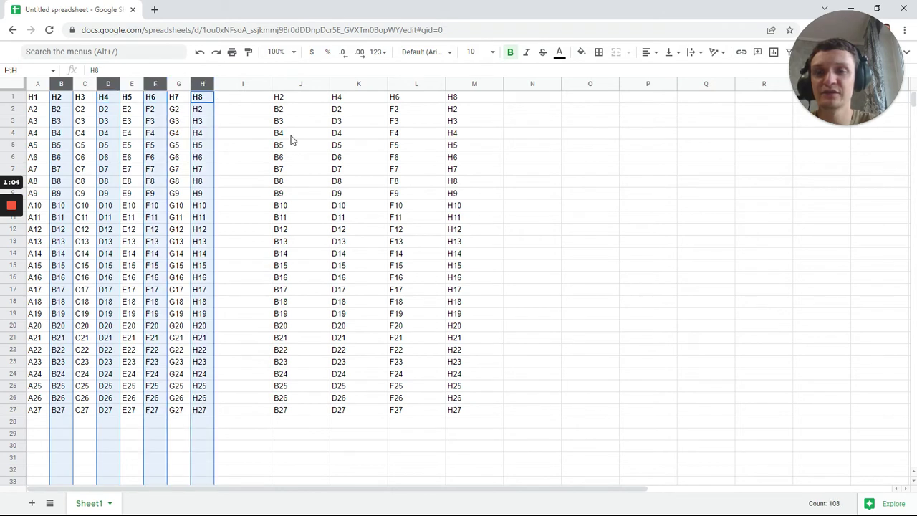
click(306, 96)
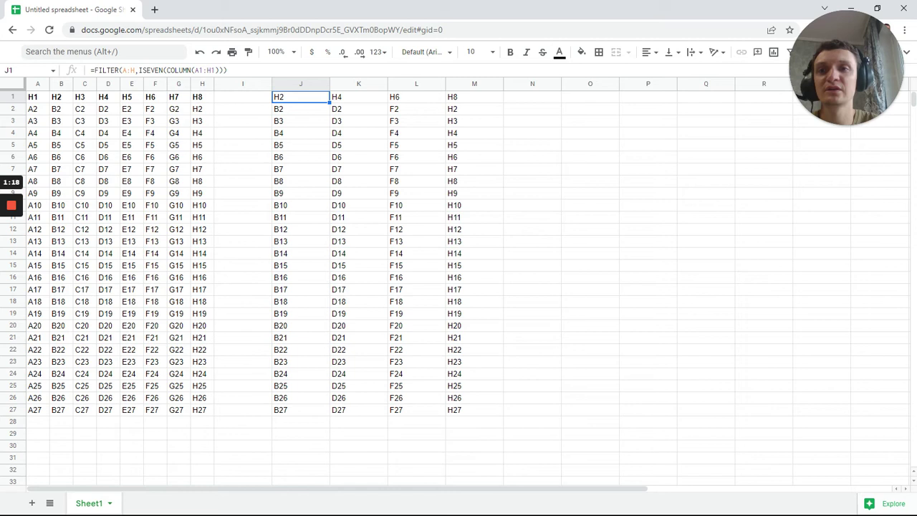
Change J1's condition to MOD(COLUMN(A1:H1), 2)=1 so columns A, C, E and G return
double_click(150, 70)
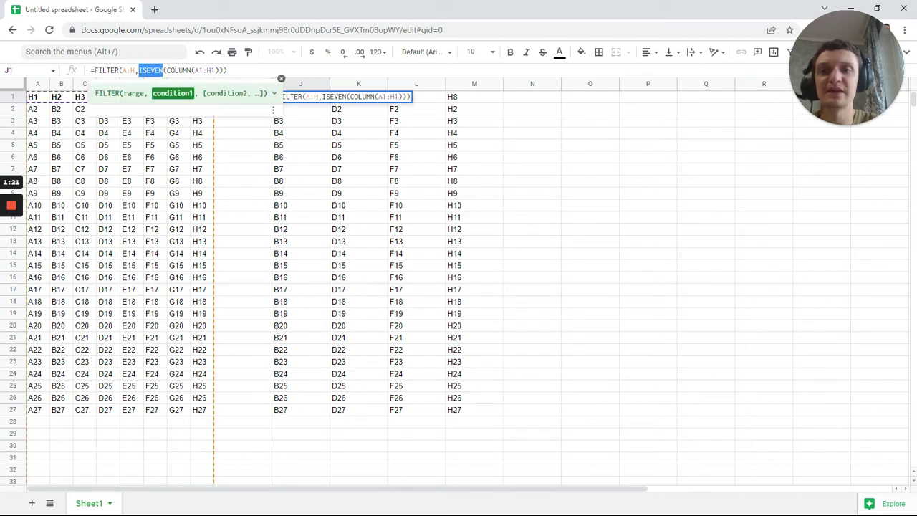
text(MOD)
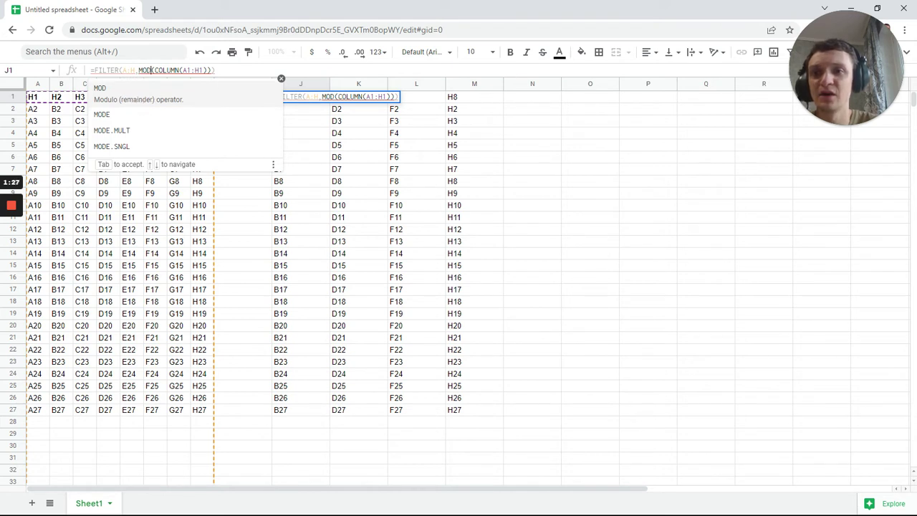
key(Right)
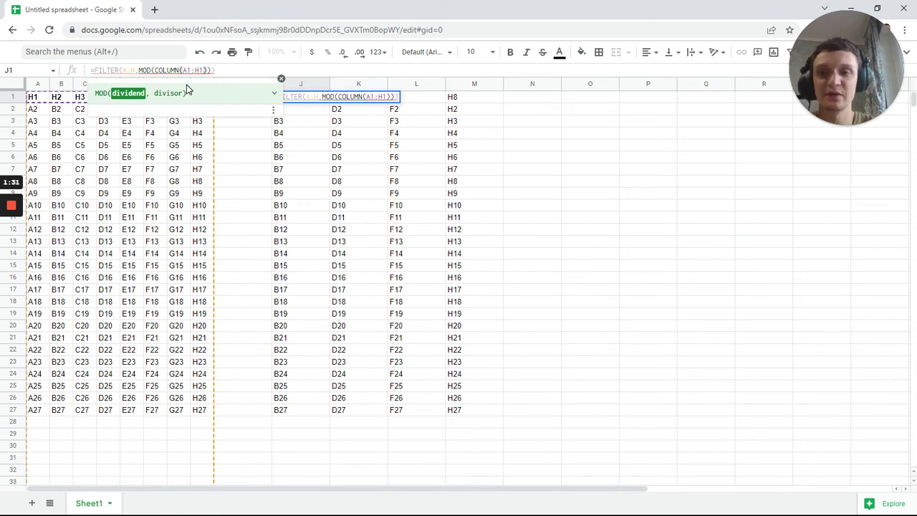
text(, )
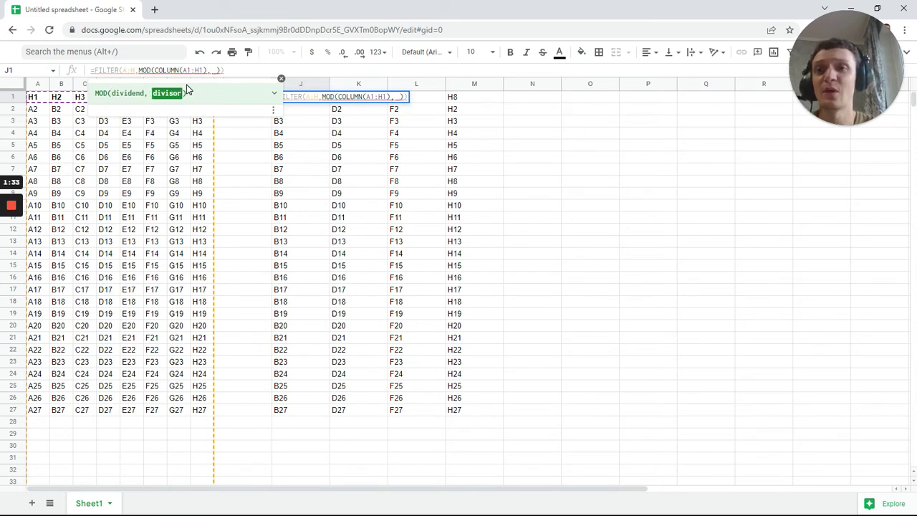
text(2)=1)
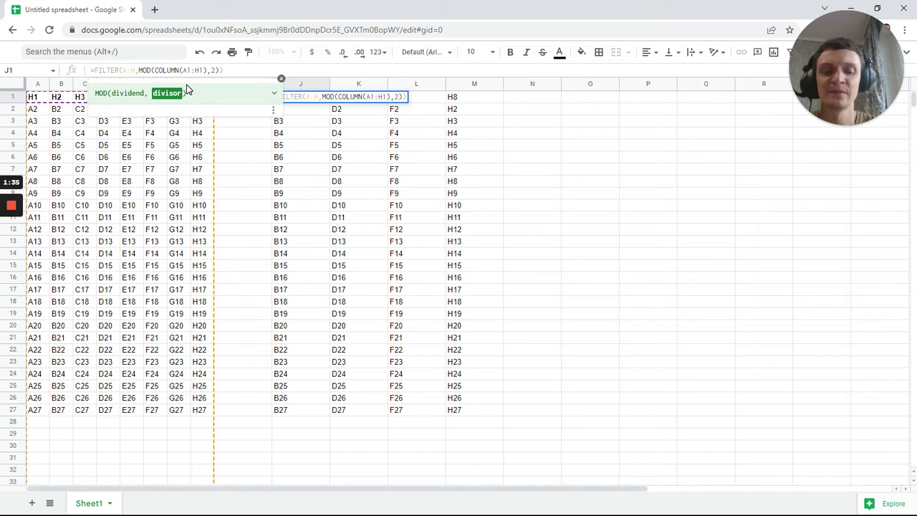
key(Return)
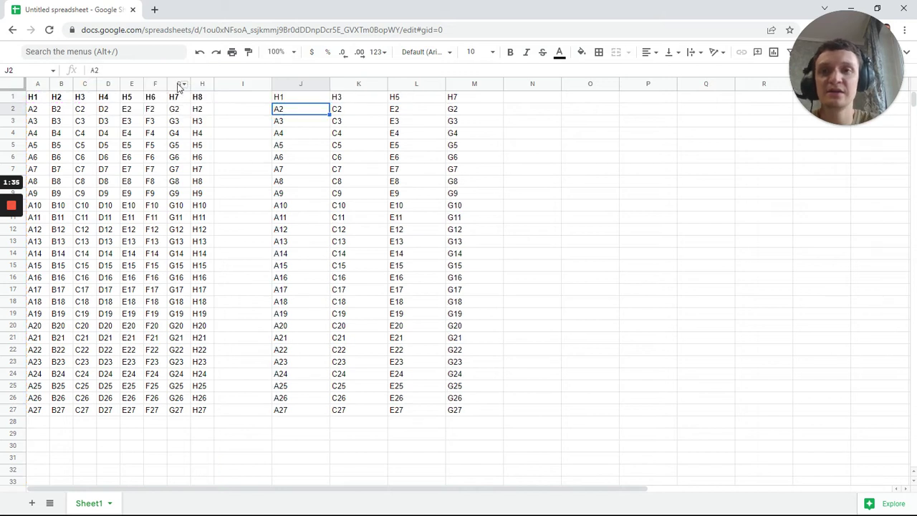
Change J1's MOD divisor from 2 to 3, leaving columns A, B, D, E, G and H
click(288, 99)
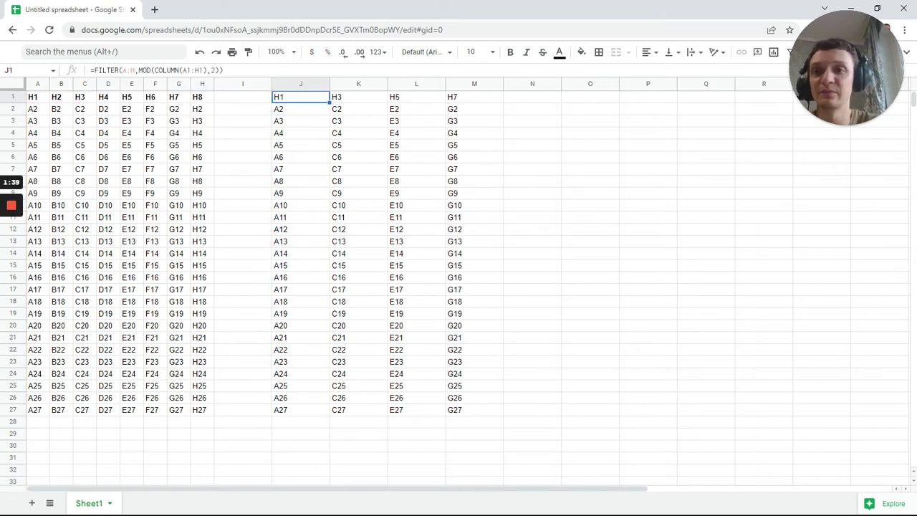
double_click(212, 69)
text(3)
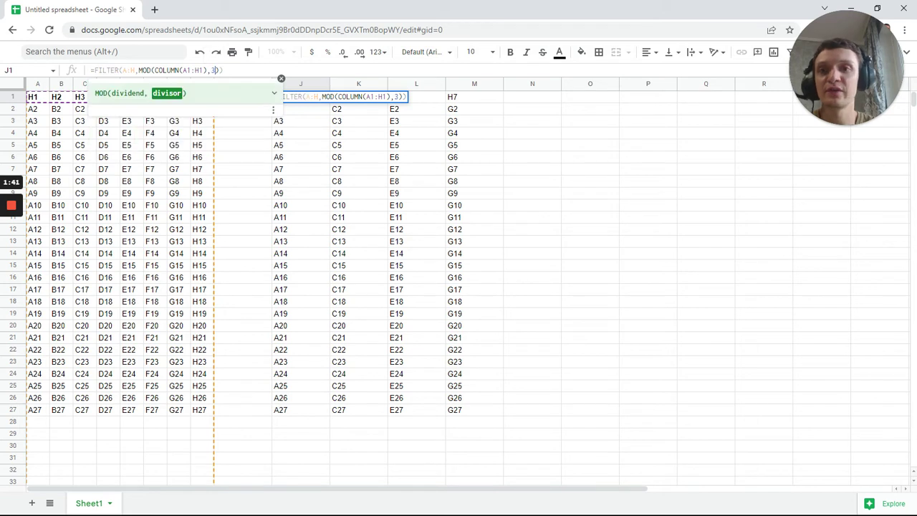
key(Return)
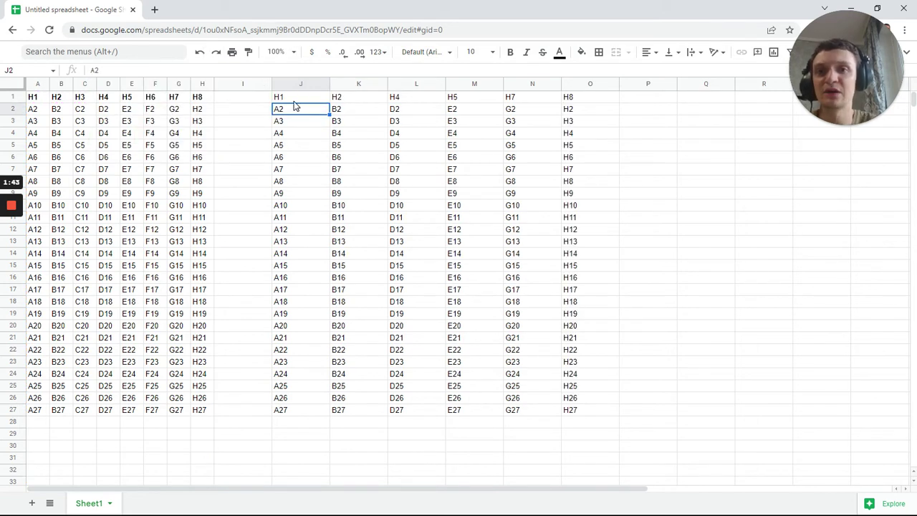
click(293, 101)
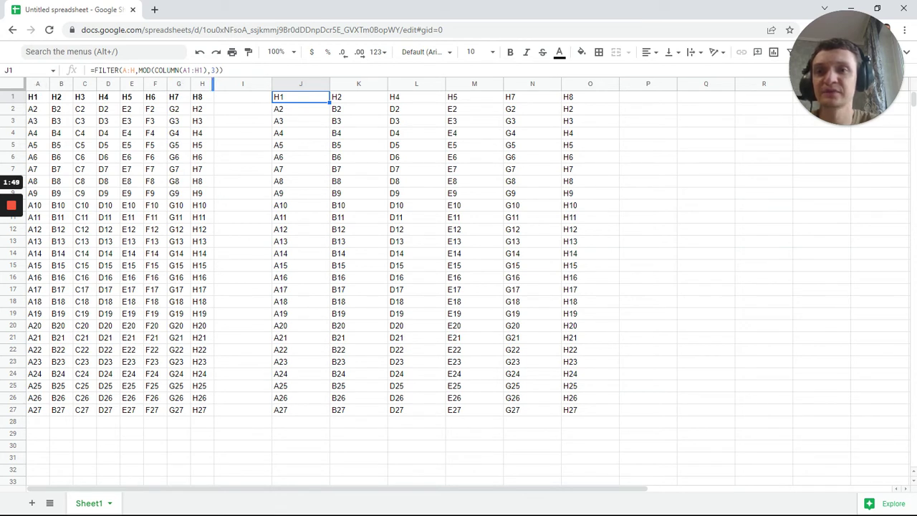
Undo the divisor change so J1's MOD uses 2 again
key(ctrl+z)
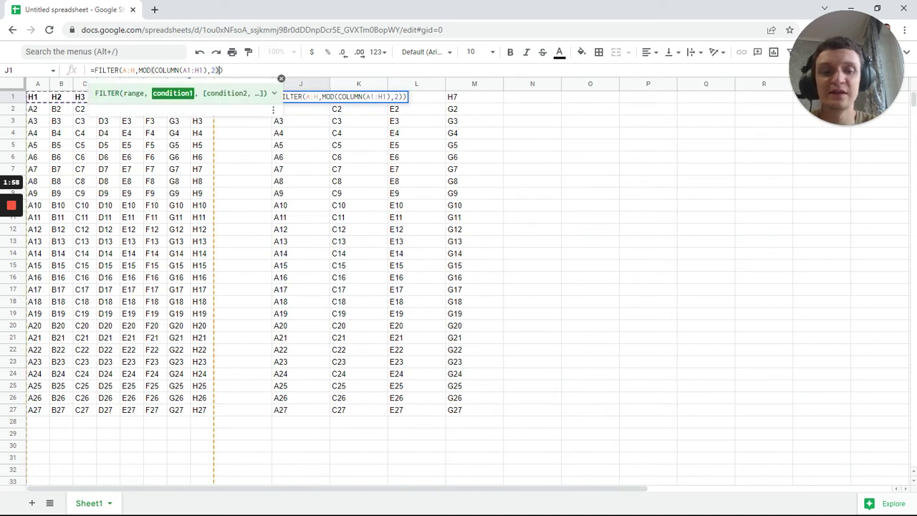
Make J1's condition MOD(COLUMN(A1:H1),3)=0 so only columns C and F are returned
text(=0)
key(Return)
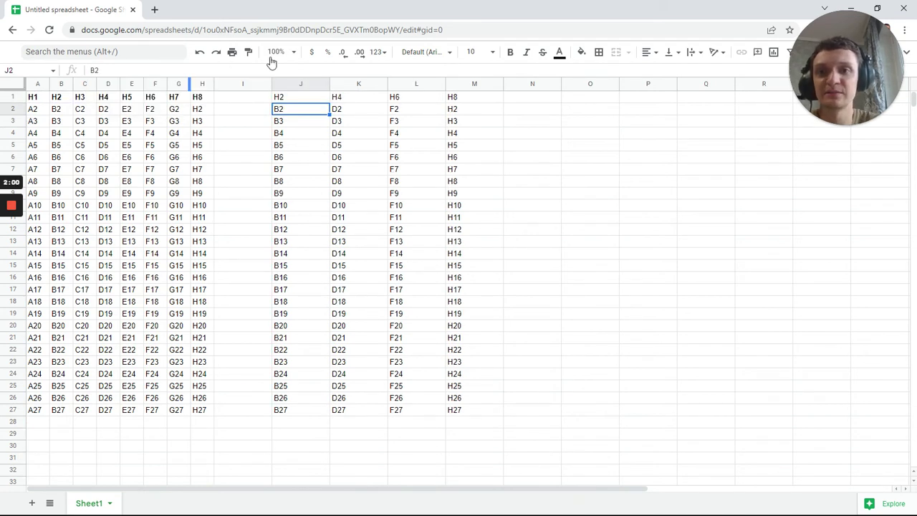
click(290, 99)
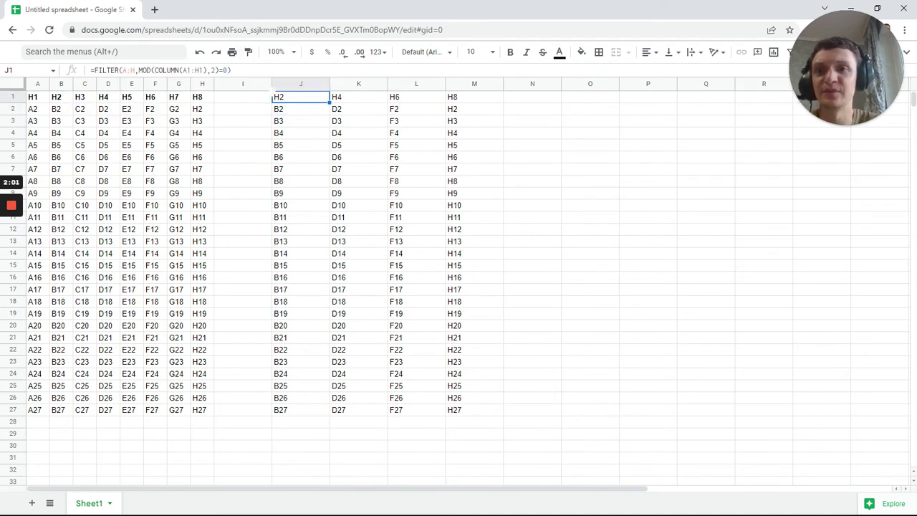
click(211, 70)
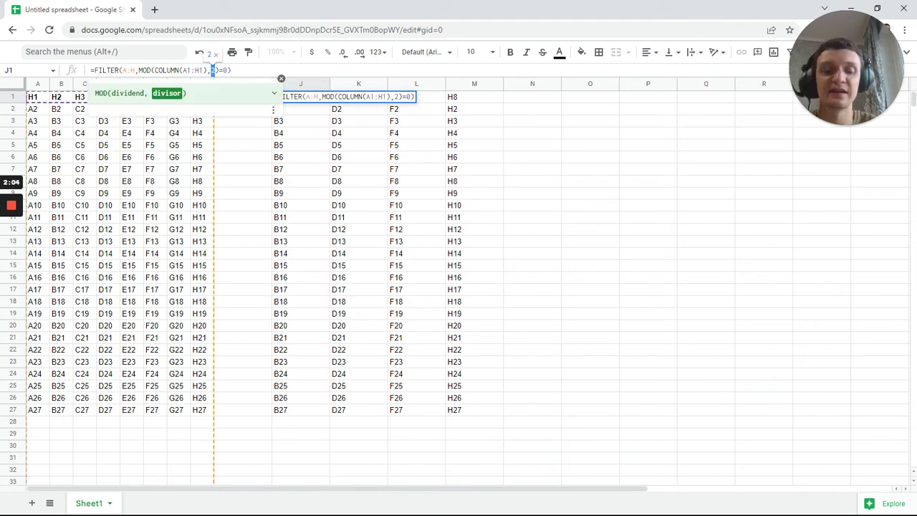
text(3)
key(Return)
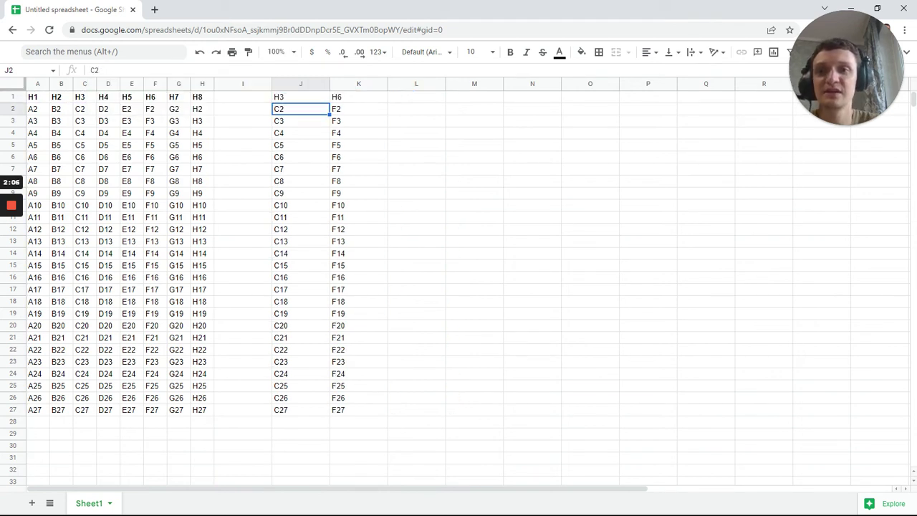
key(Up)
click(84, 84)
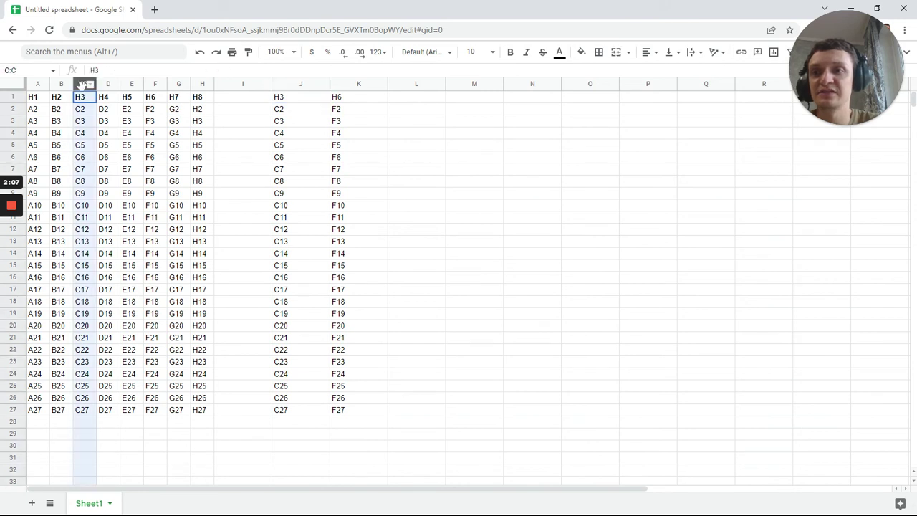
ctrl+click(152, 84)
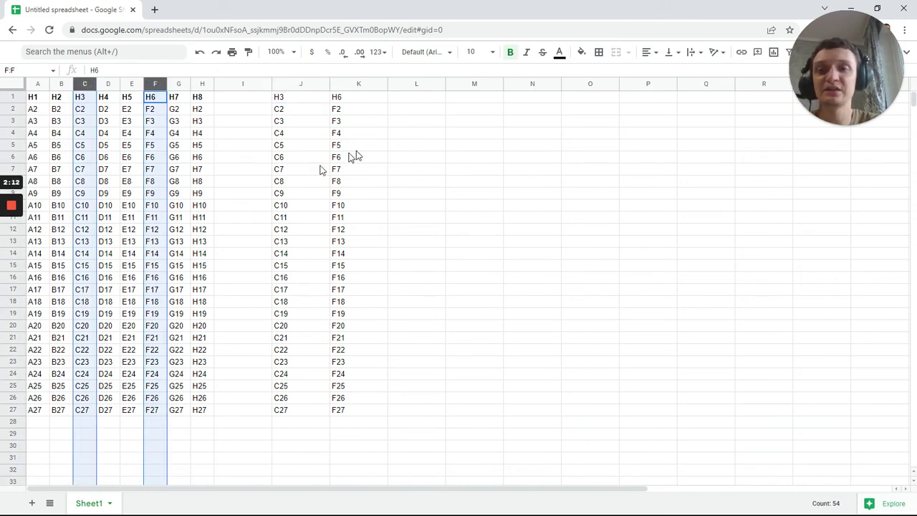
click(11, 254)
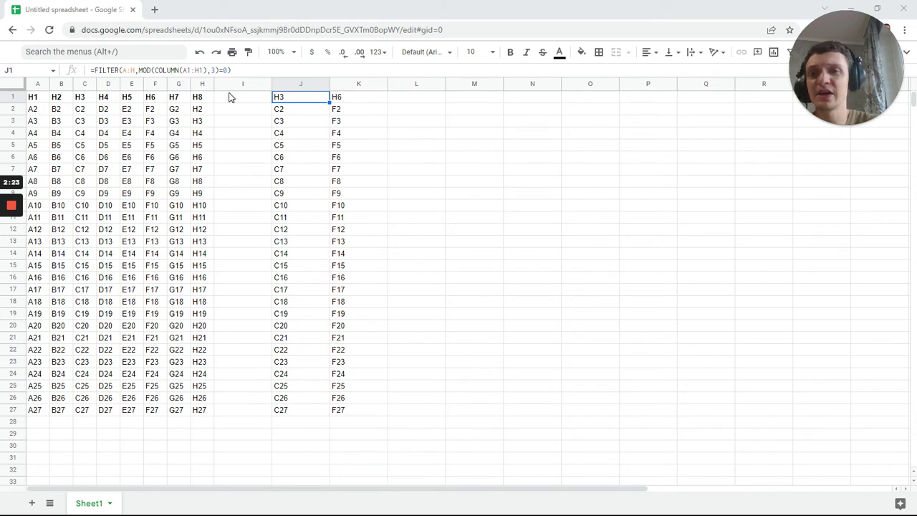
Add A:A<>"" as a second FILTER condition in J1, which produces a #N/A error
click(227, 70)
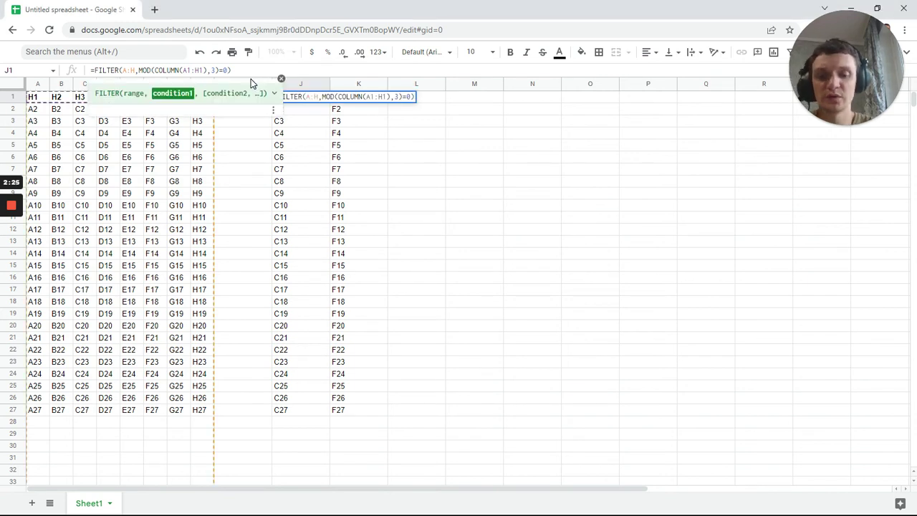
text(,)
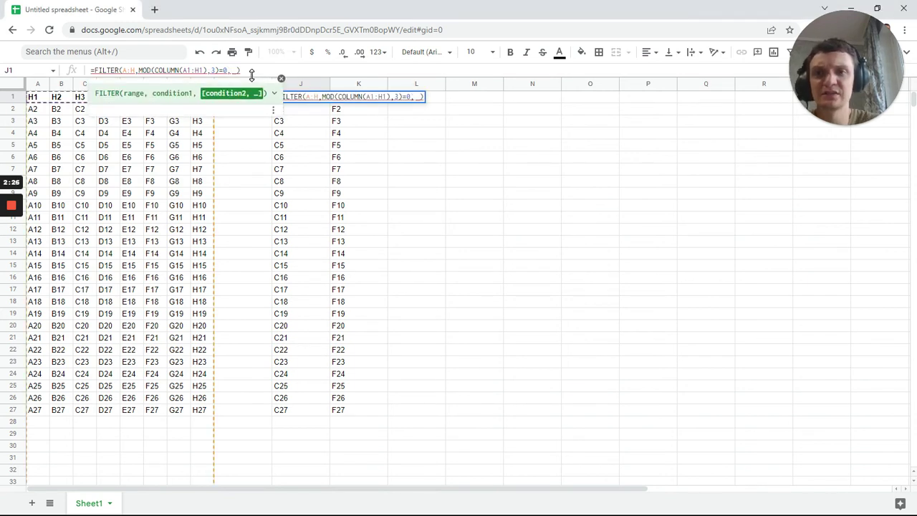
click(37, 85)
text(<>"")
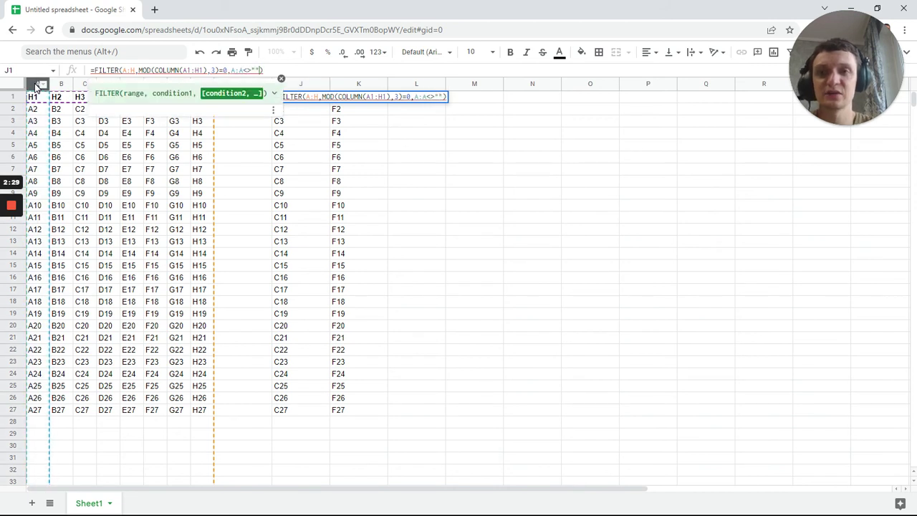
key(Return)
click(310, 101)
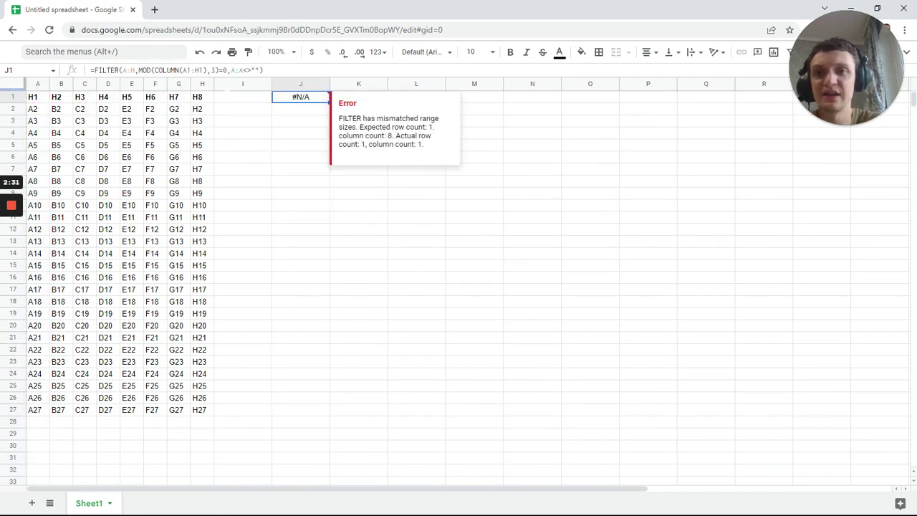
Remove the failed A:A<>"" condition, restoring J1's every-third-column formula
key(shift+End)
key(Delete)
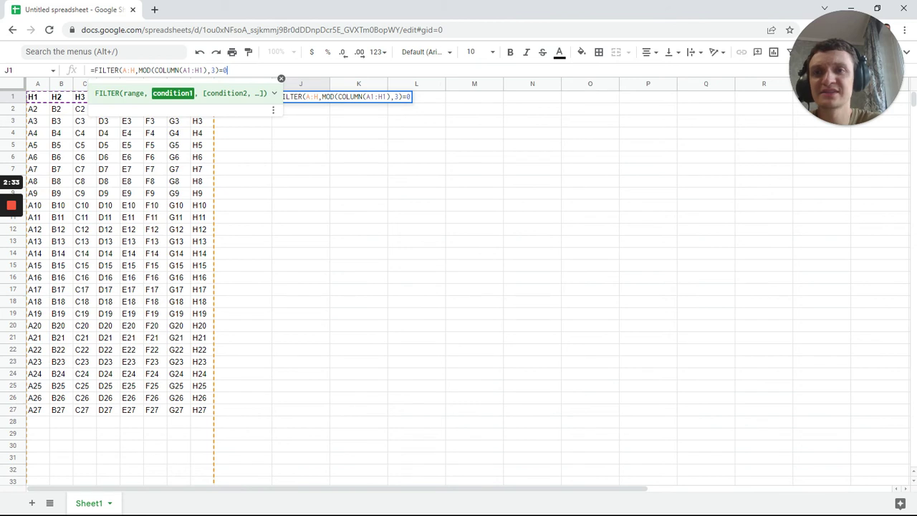
text())
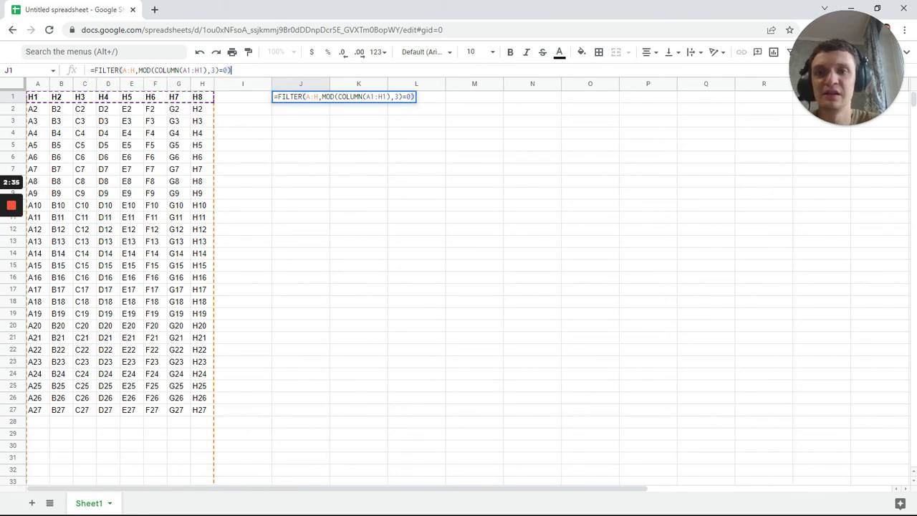
key(Return)
click(307, 100)
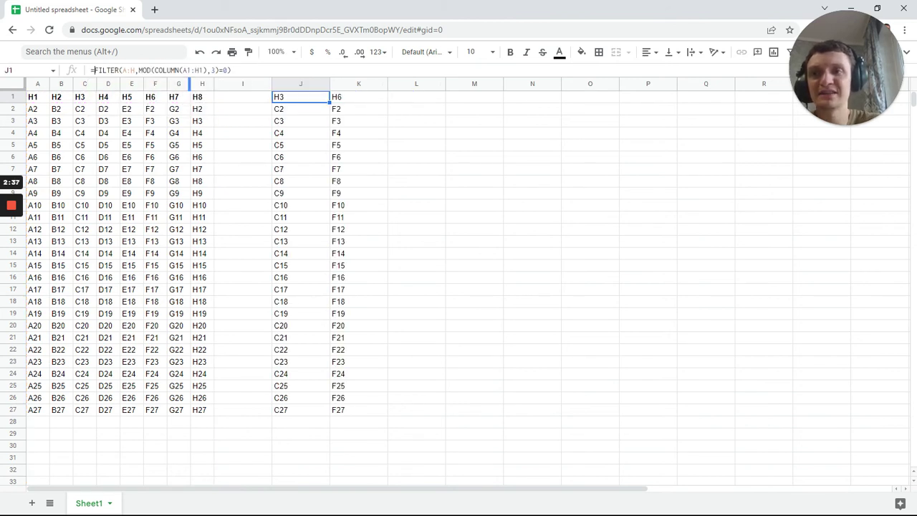
Wrap J1's formula in an outer FILTER with the condition A:A<>""
click(93, 70)
text(FILTER)
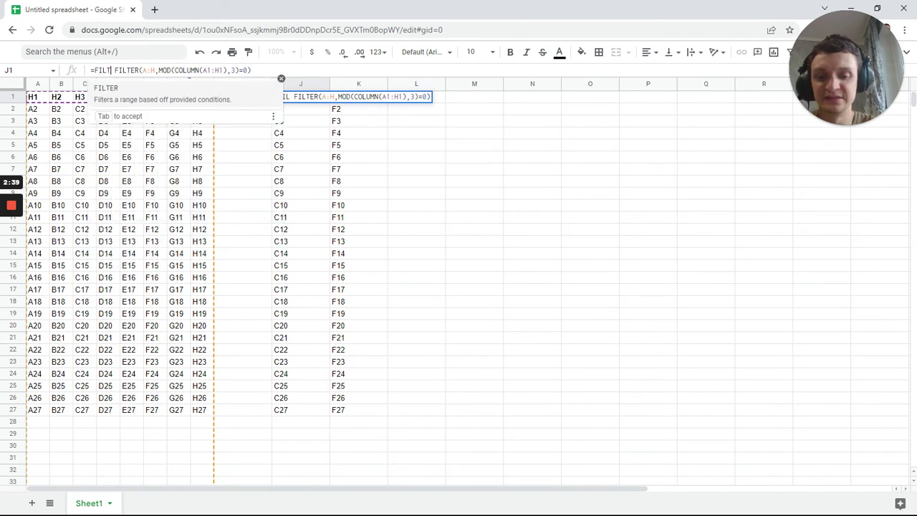
text(()
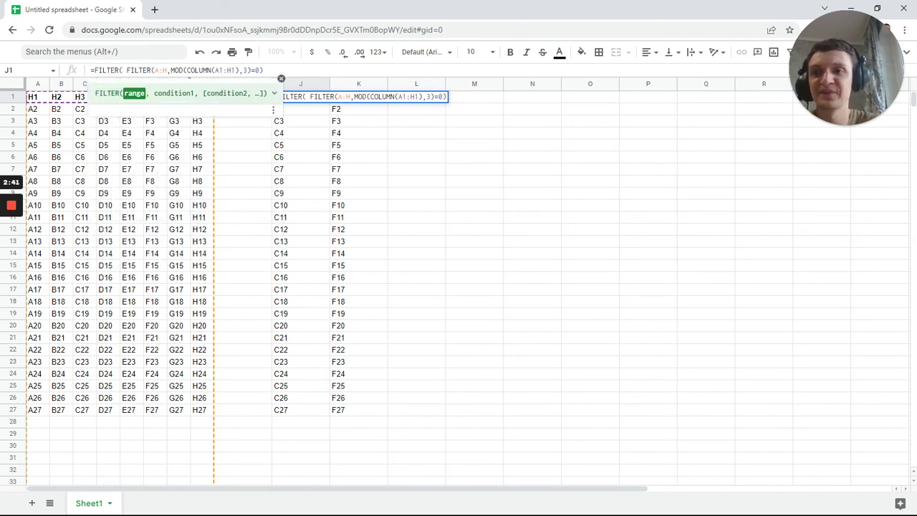
text( , A:A<>""))
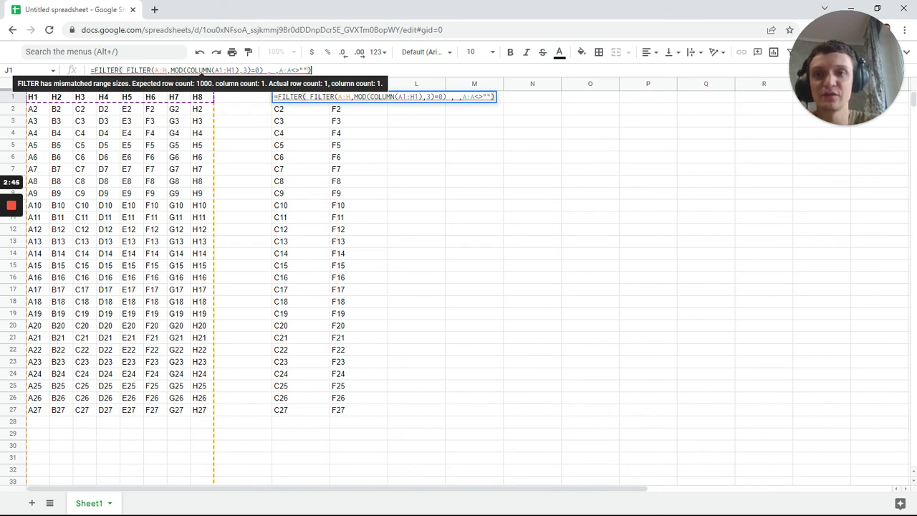
key(Left)
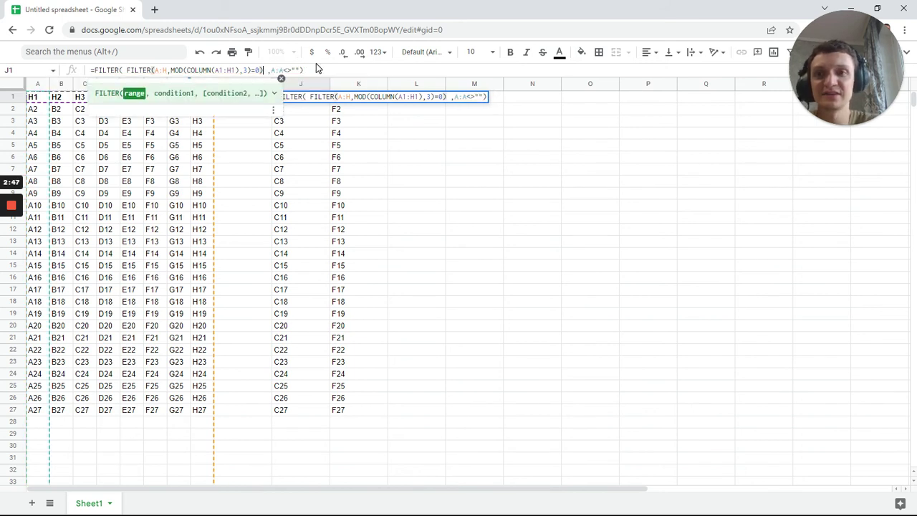
key(End)
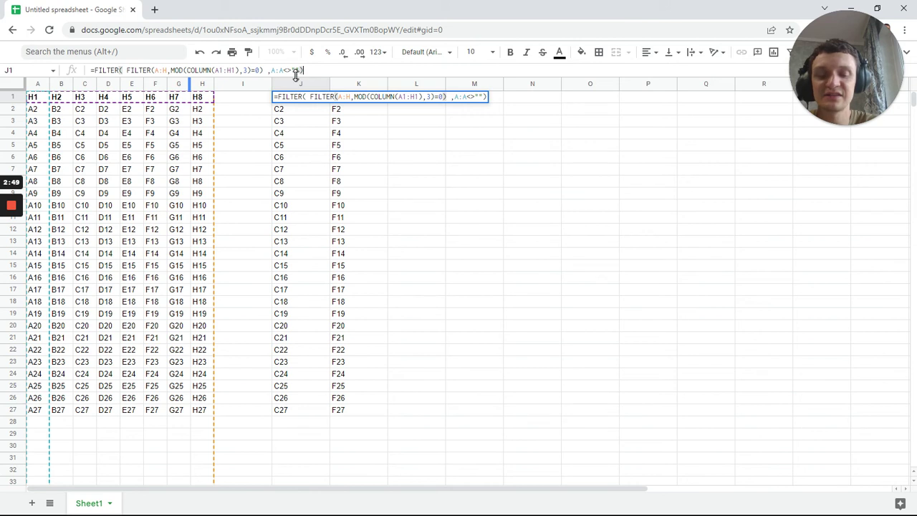
key(Left)
key(Left)
key(Left)
key(Left)
key(Left)
key(Left)
key(Left)
key(Left)
key(End)
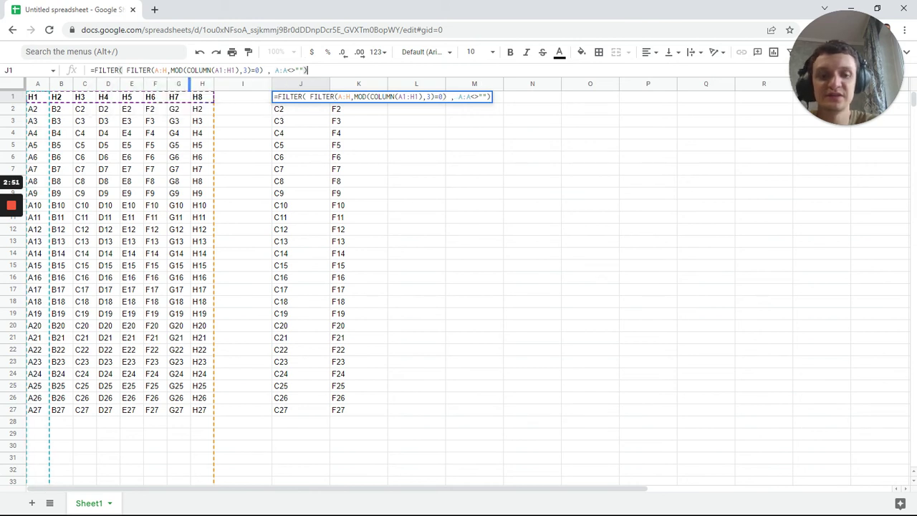
key(Return)
click(305, 99)
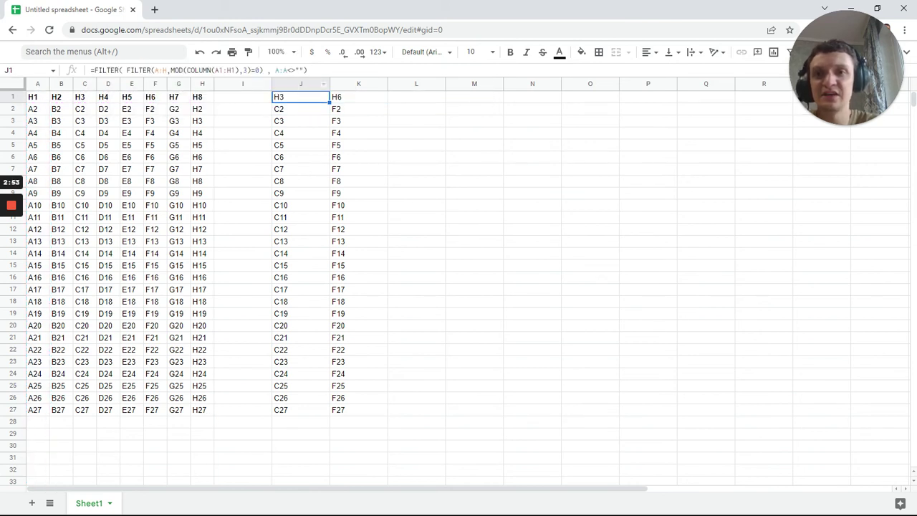
Clear cells A14, A6, A18 and A22, then review J1's nested formula
click(40, 253)
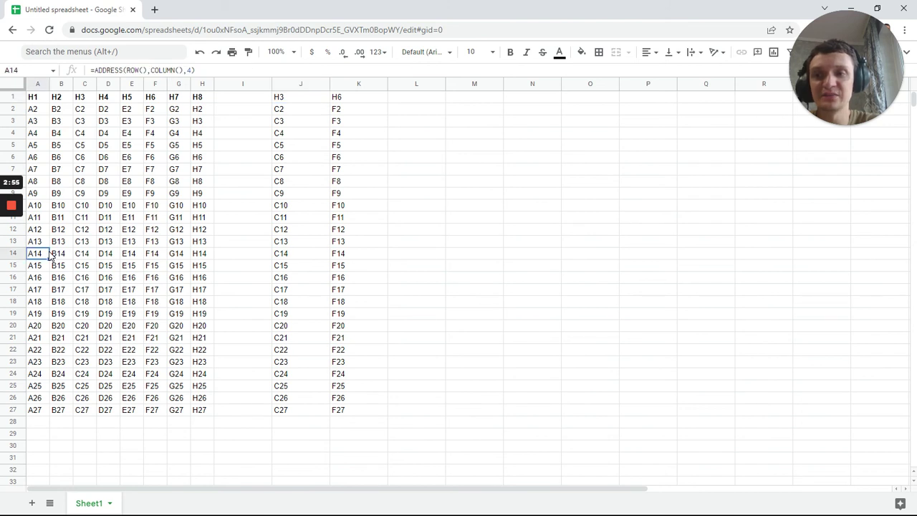
key(Delete)
click(41, 159)
key(Delete)
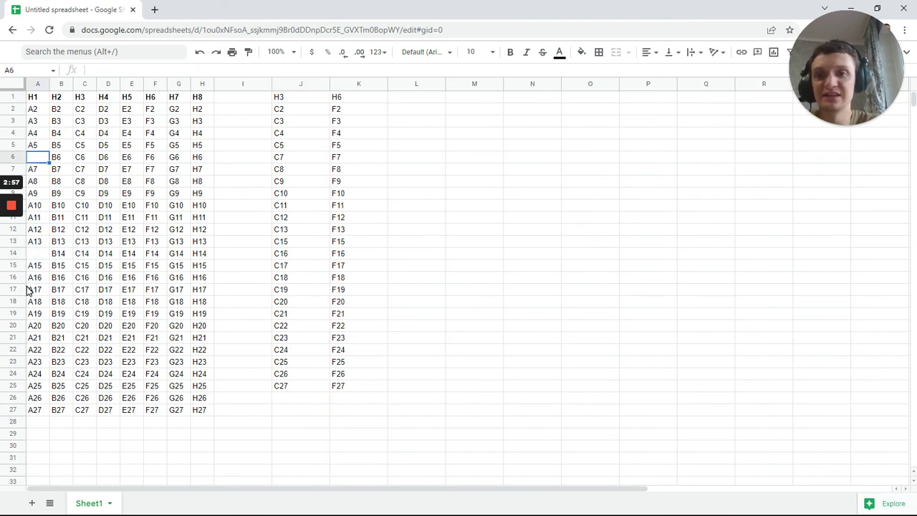
click(40, 304)
key(Delete)
click(33, 350)
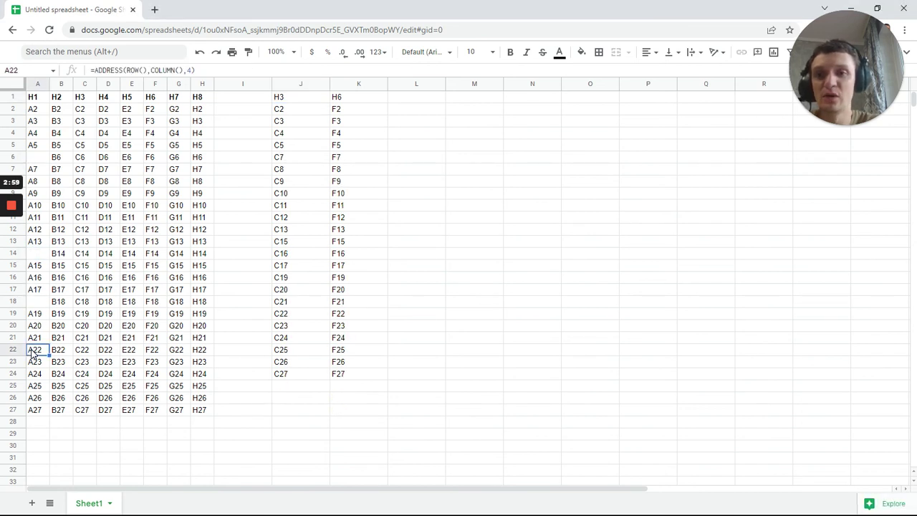
key(Delete)
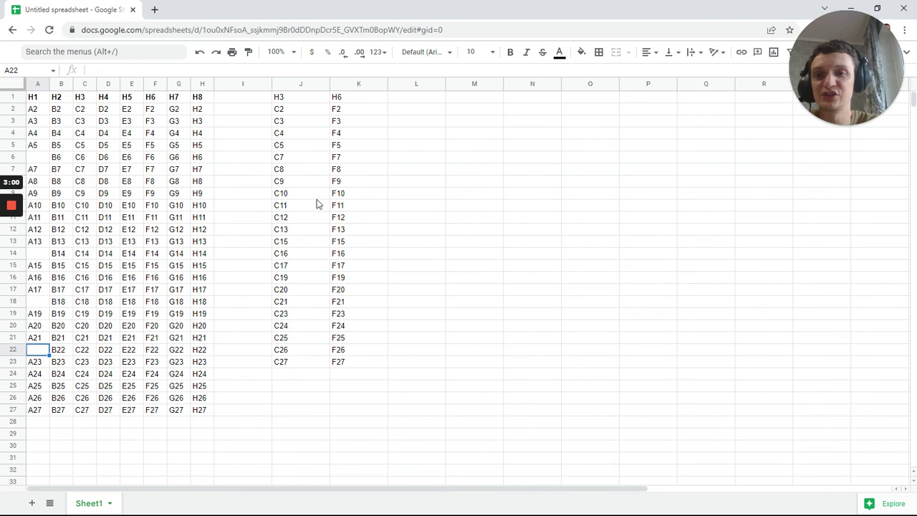
click(296, 105)
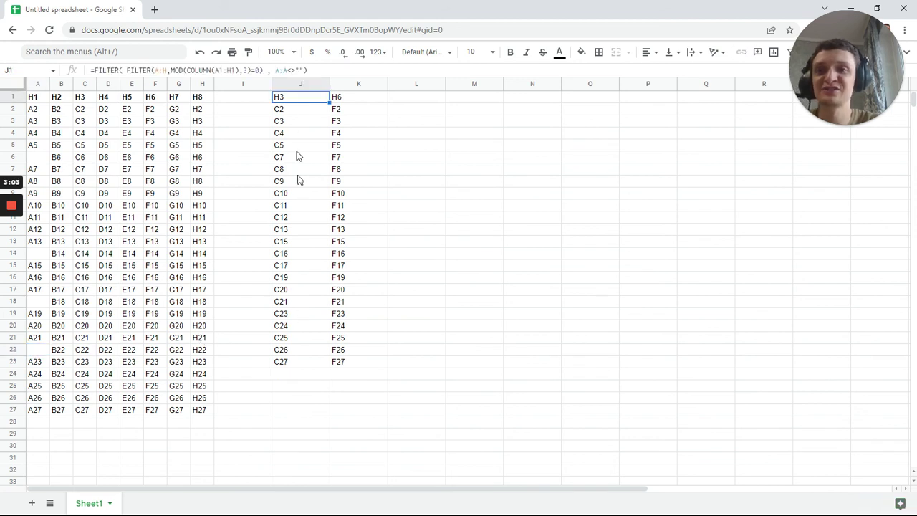
click(309, 69)
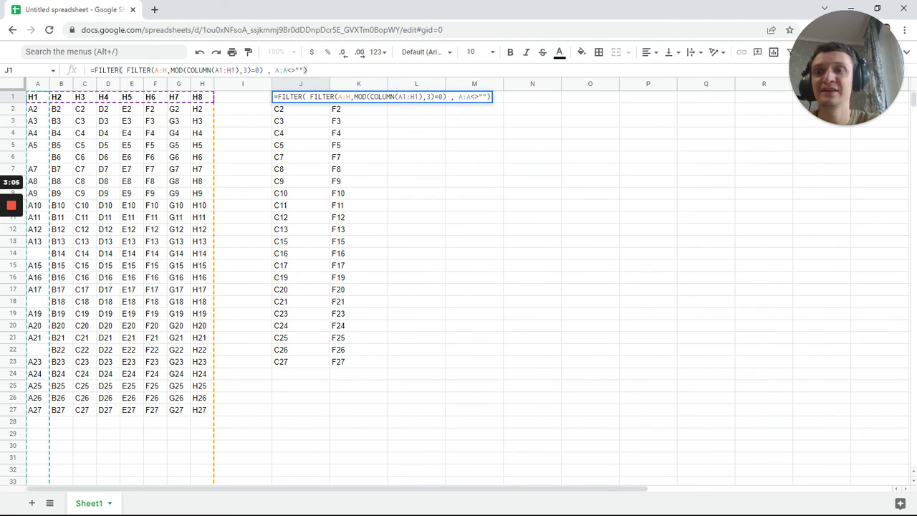